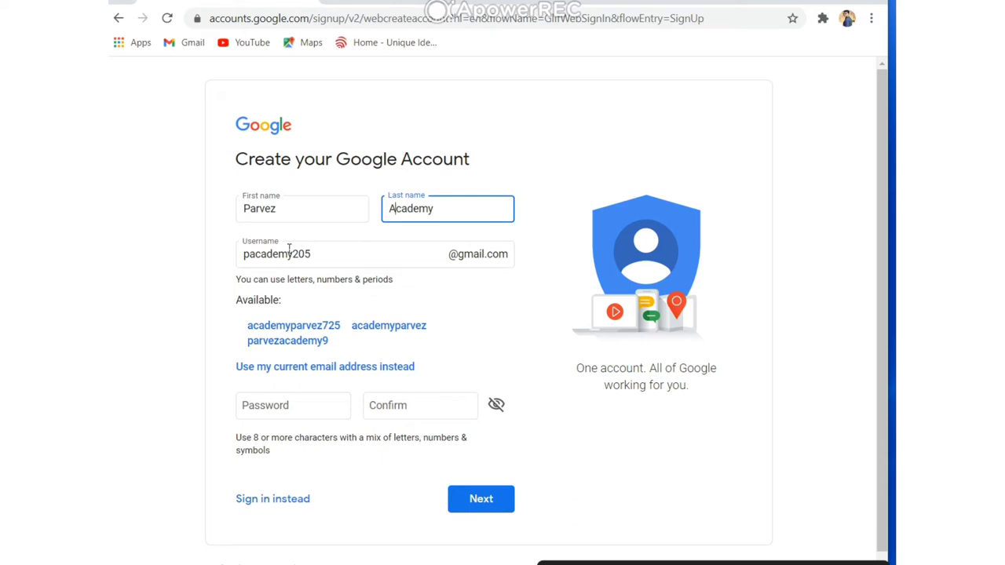
Replace the proposed username with a new Gmail address, then take Google's suggested available name after the 'taken' error.
click(328, 260)
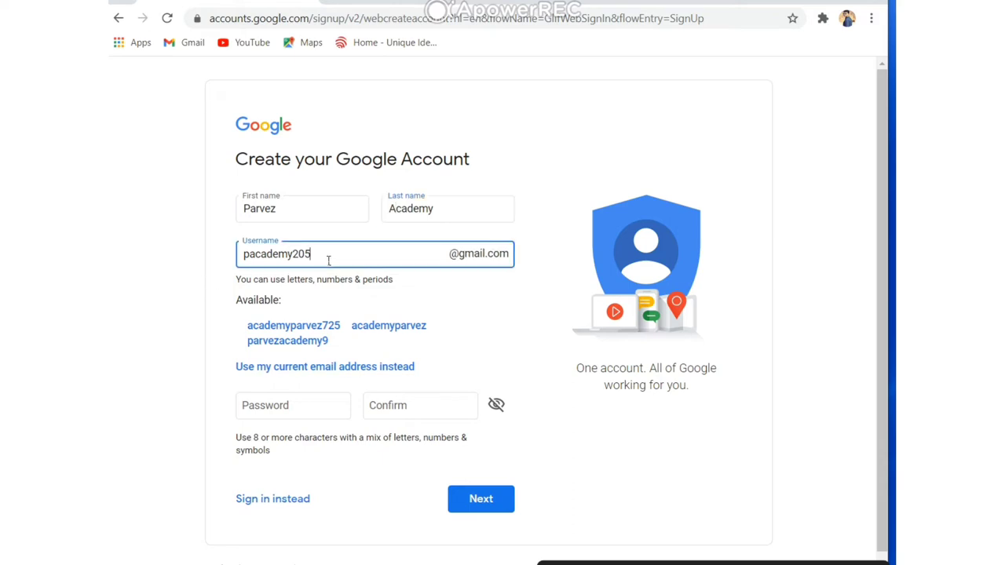
key(BackSpace)
key(BackSpace)
key(BackSpace)
key(BackSpace)
key(BackSpace)
key(BackSpace)
key(BackSpace)
key(BackSpace)
key(BackSpace)
key(BackSpace)
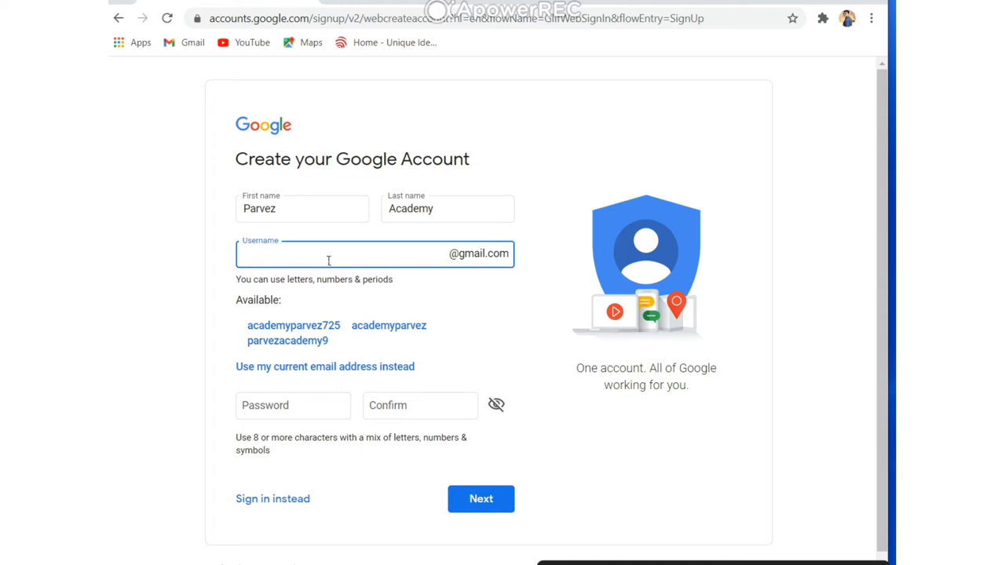
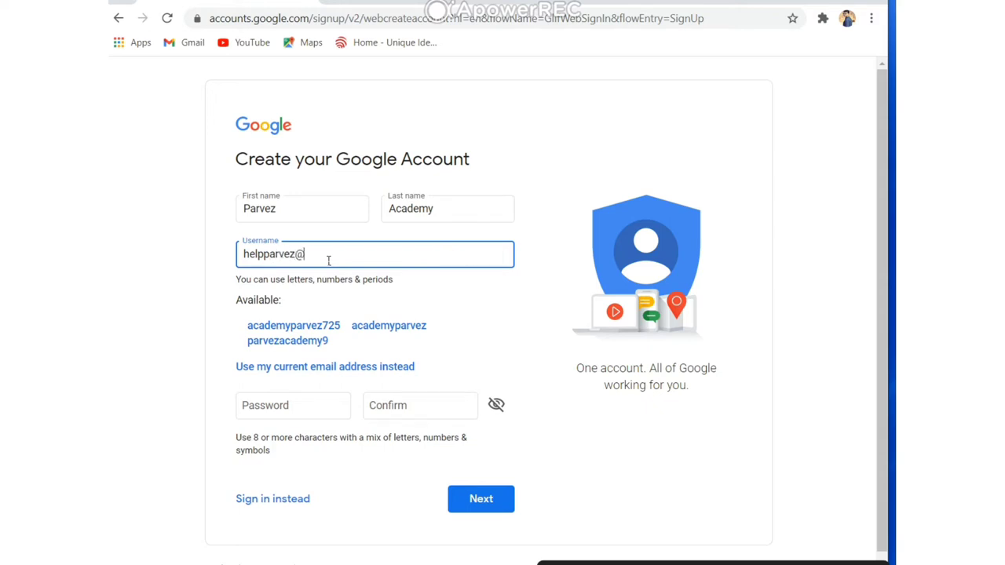
click(295, 407)
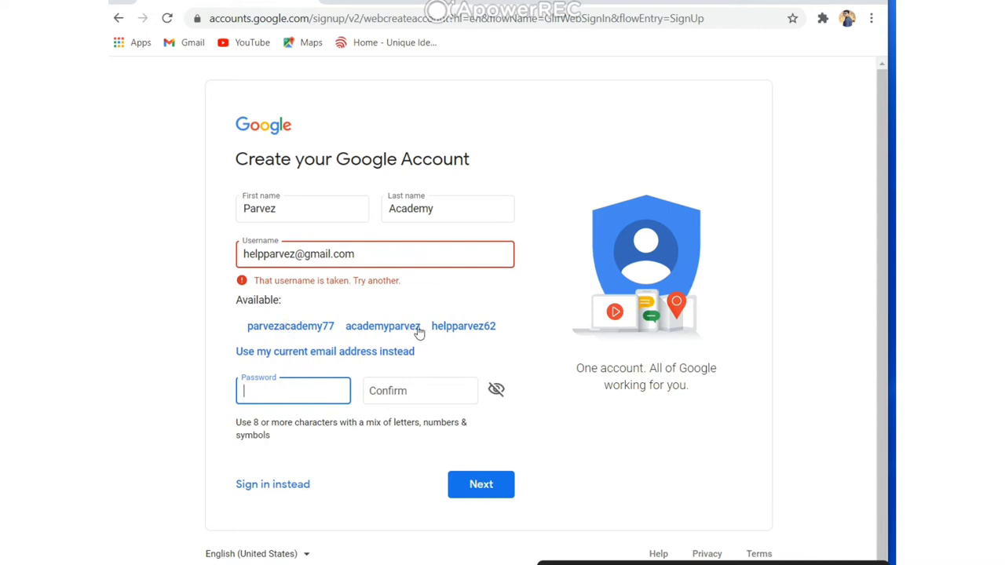
click(490, 326)
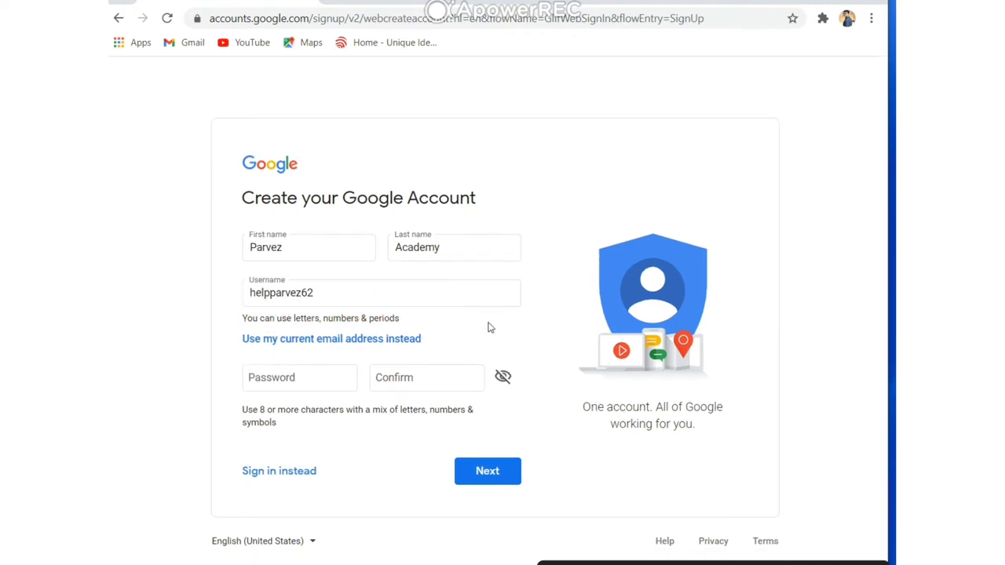
click(392, 301)
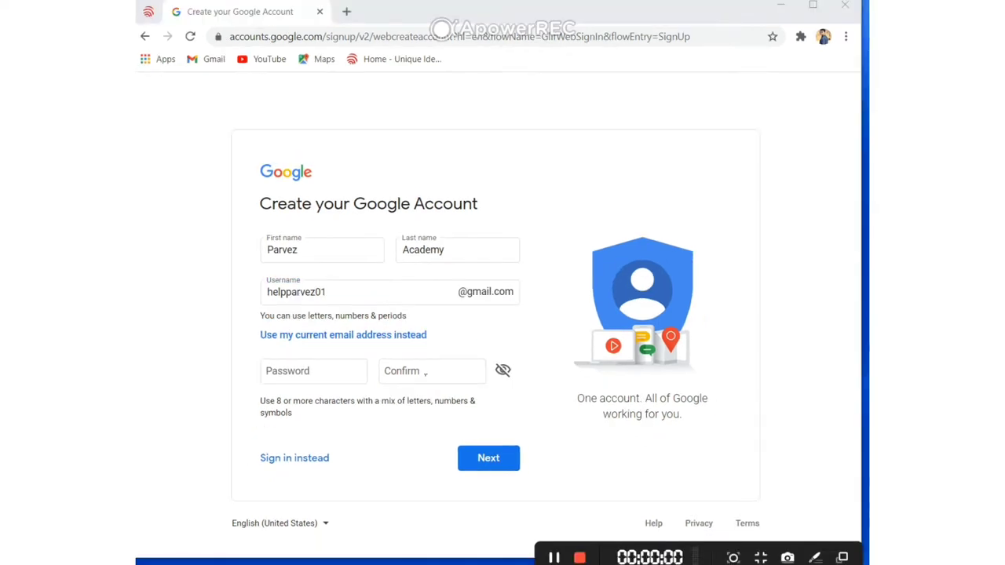
Enter the new account's password in the Password field.
click(320, 379)
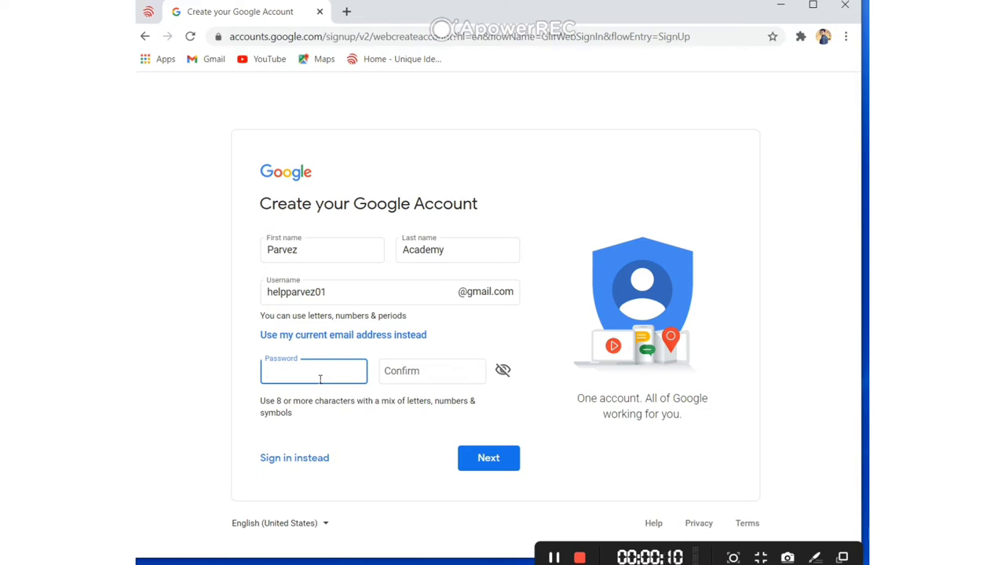
text(••••)
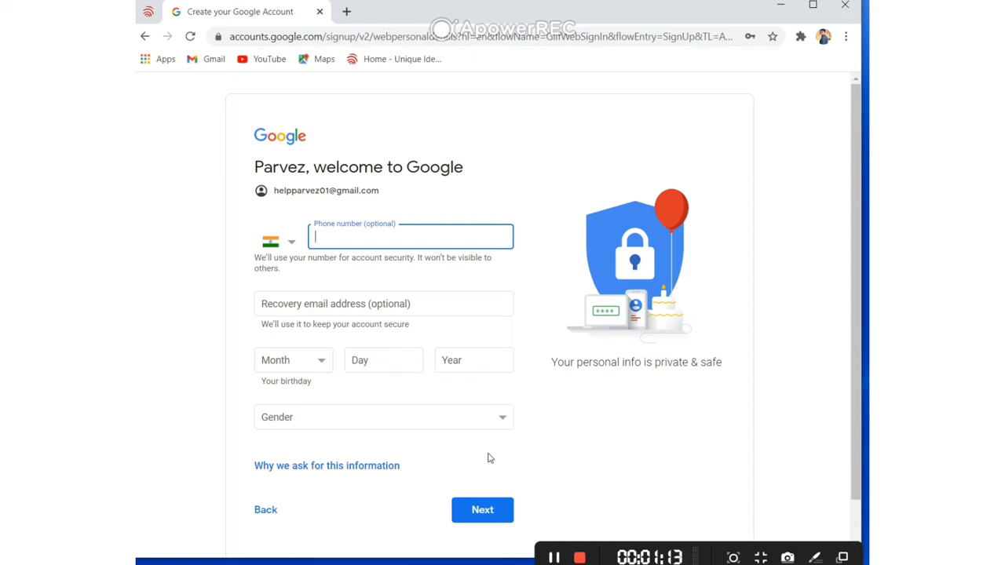
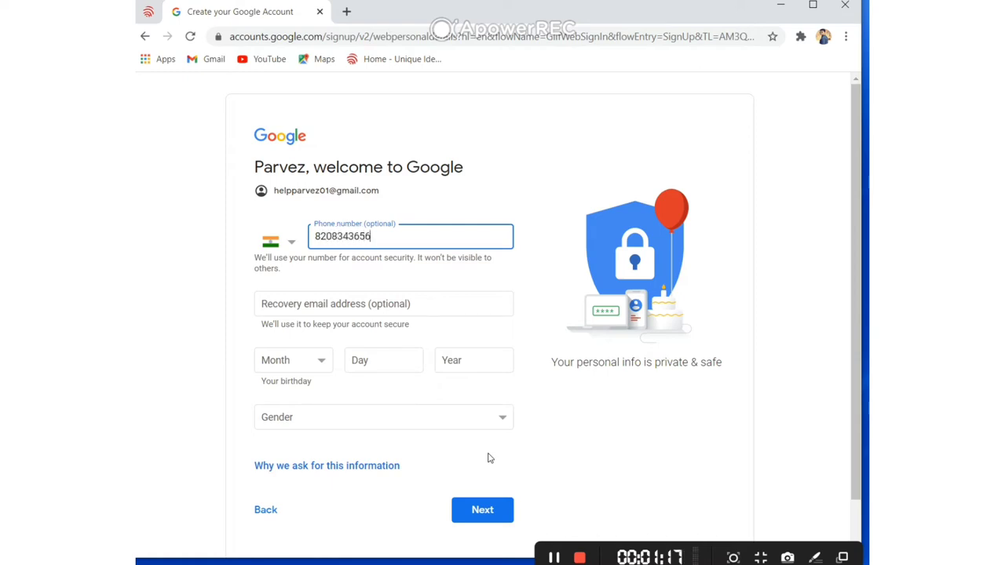
Enter the account's phone number and submit it for SMS verification.
click(482, 510)
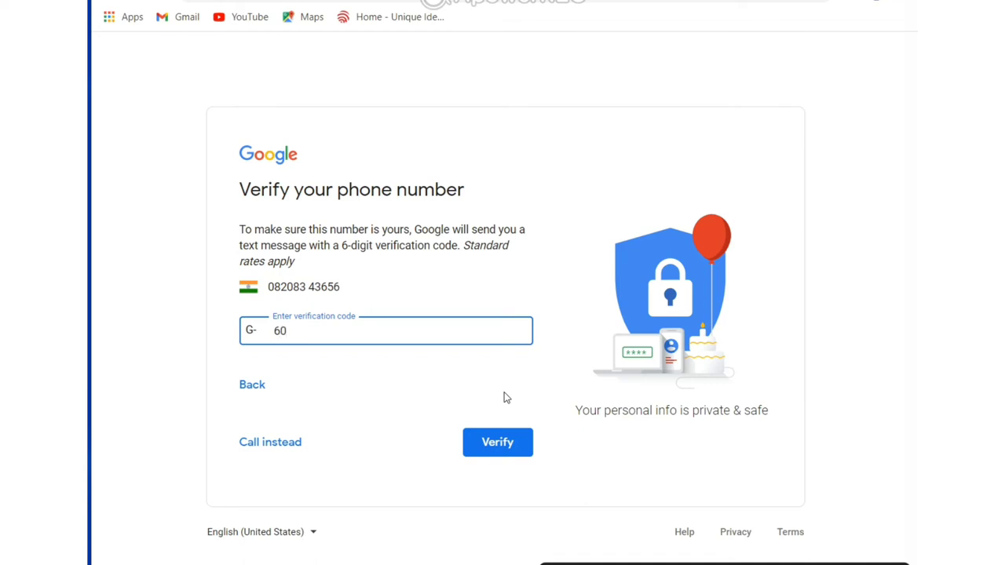
Finish entering the texted six-digit verification code and verify it.
click(510, 441)
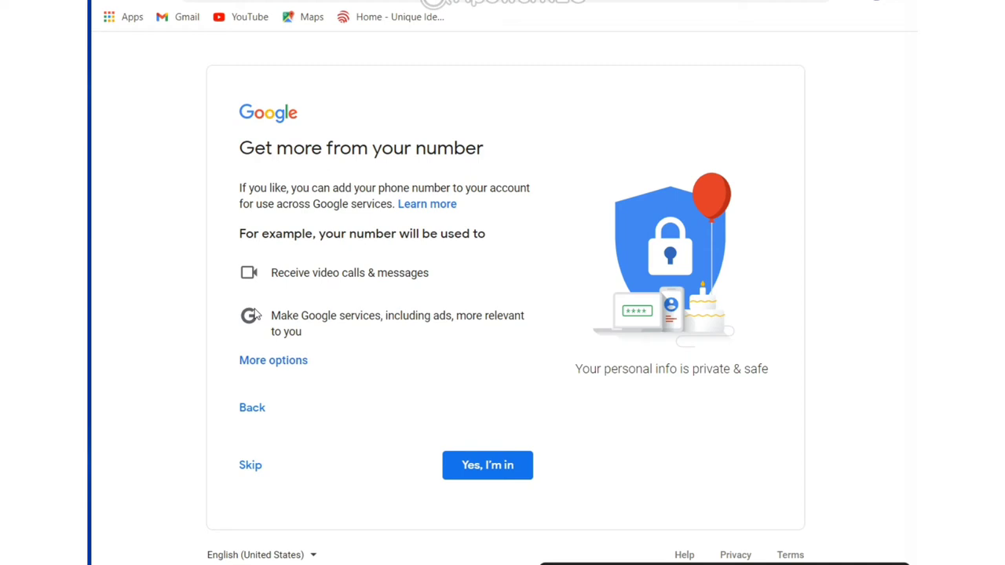
Choose 'Yes, I'm in' for the number and agree to Google's Privacy and Terms.
click(473, 474)
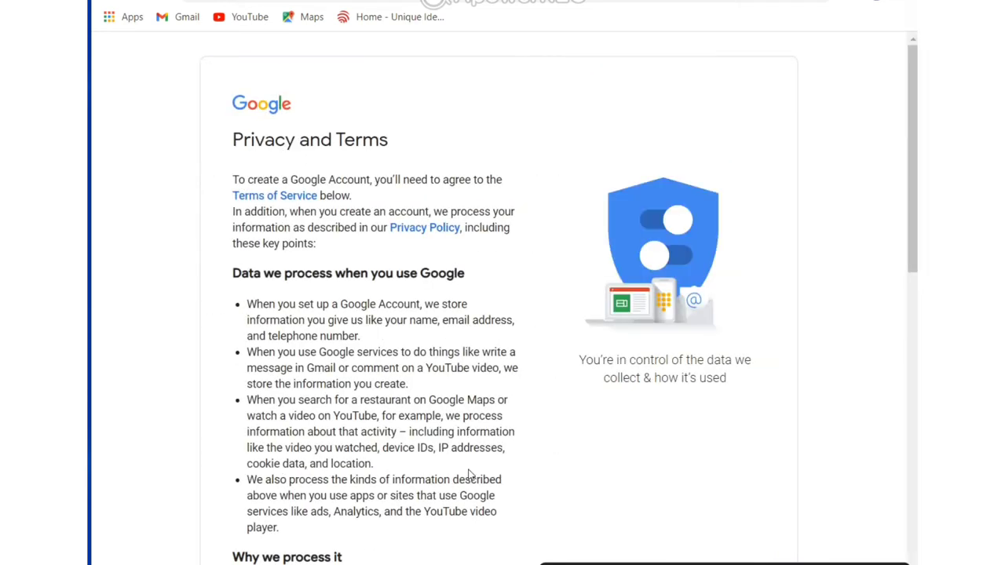
scroll(469, 474, down, 7)
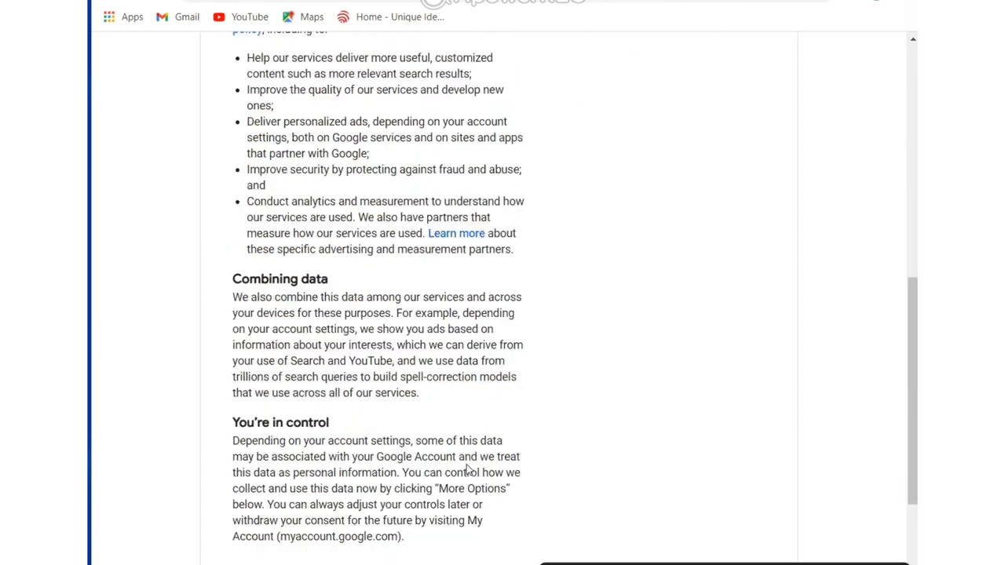
scroll(467, 468, down, 2)
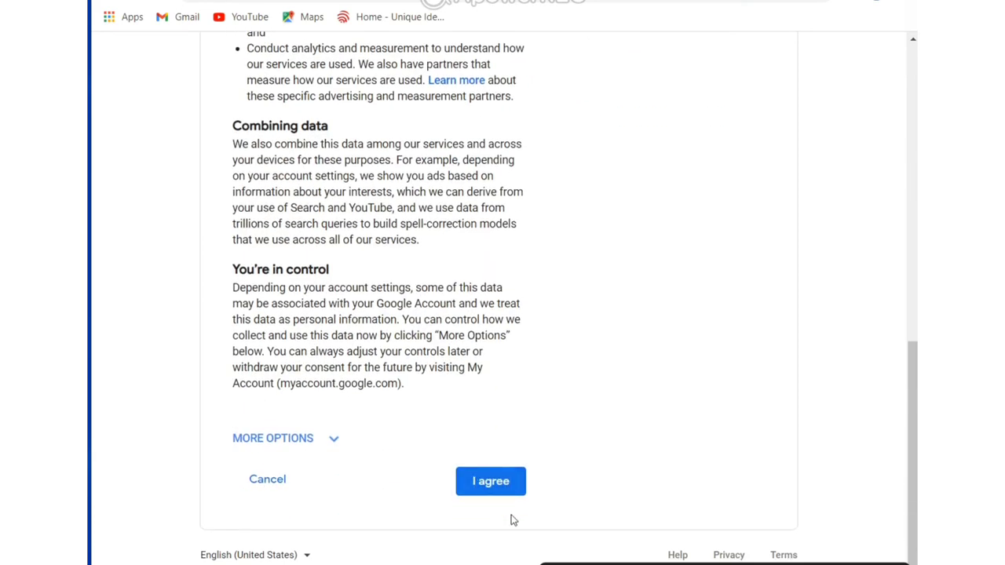
click(488, 481)
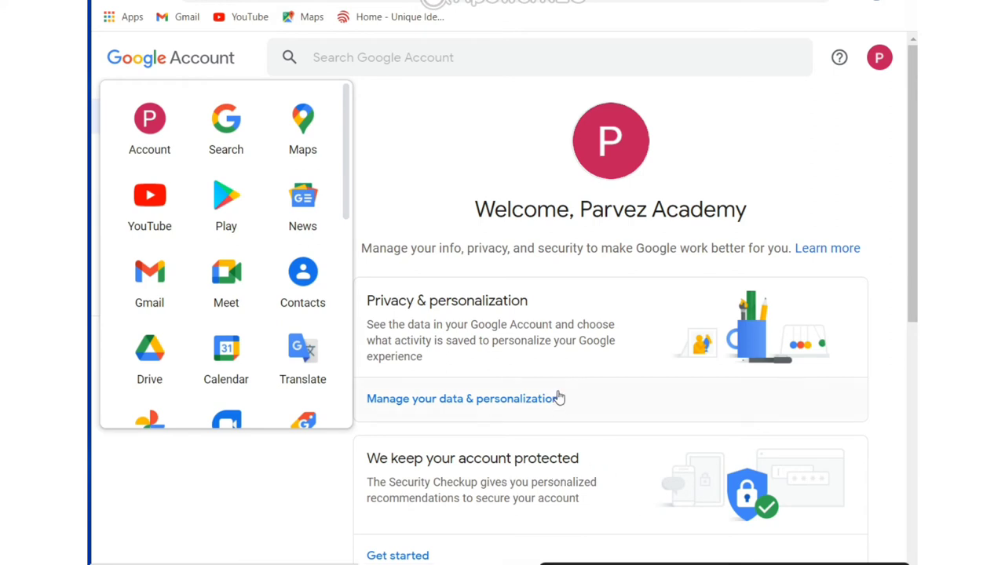
scroll(483, 409, down, 7)
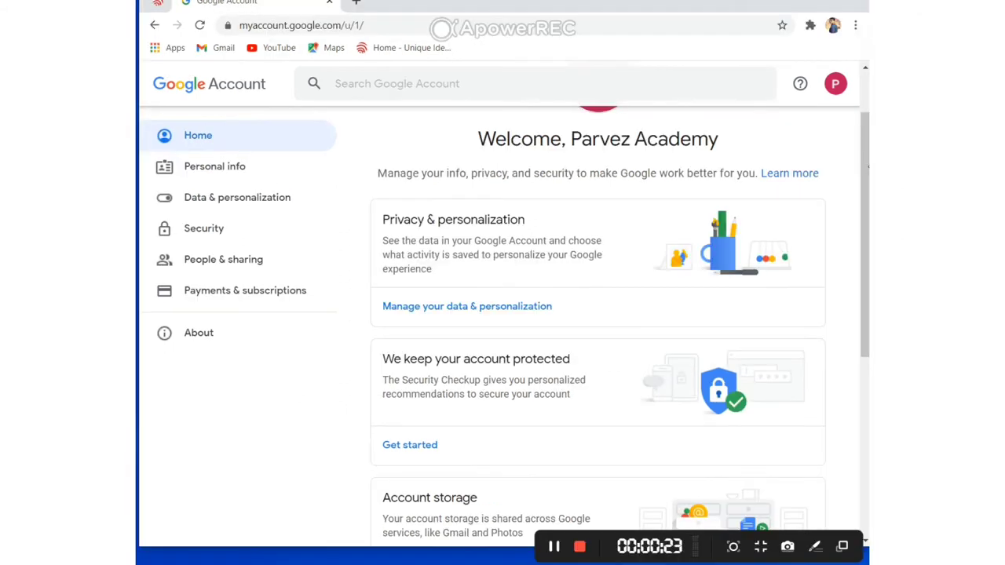
Upload DSC_0010.JPG as the profile photo and enlarge the crop up-left and up-right around head and torso.
click(835, 87)
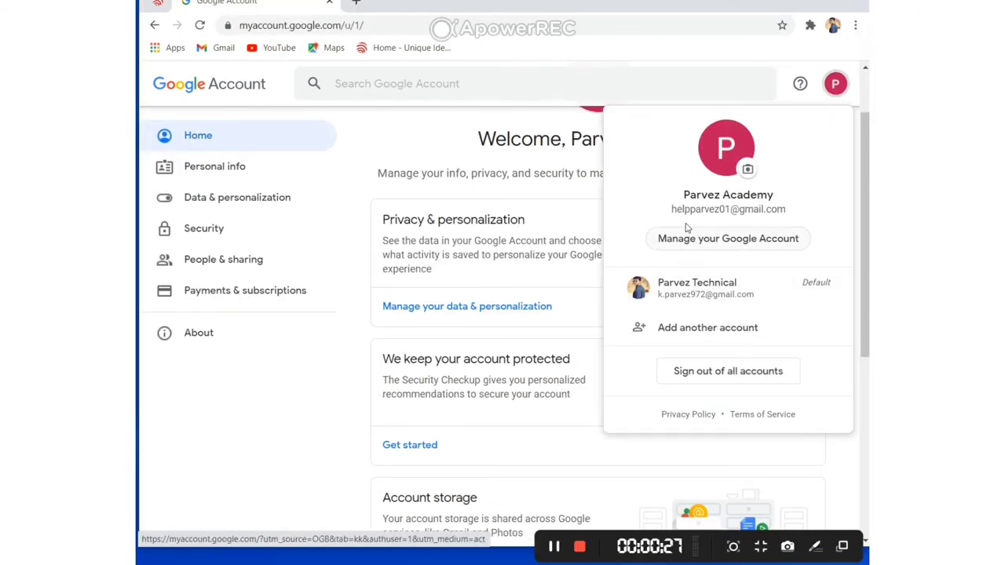
click(748, 167)
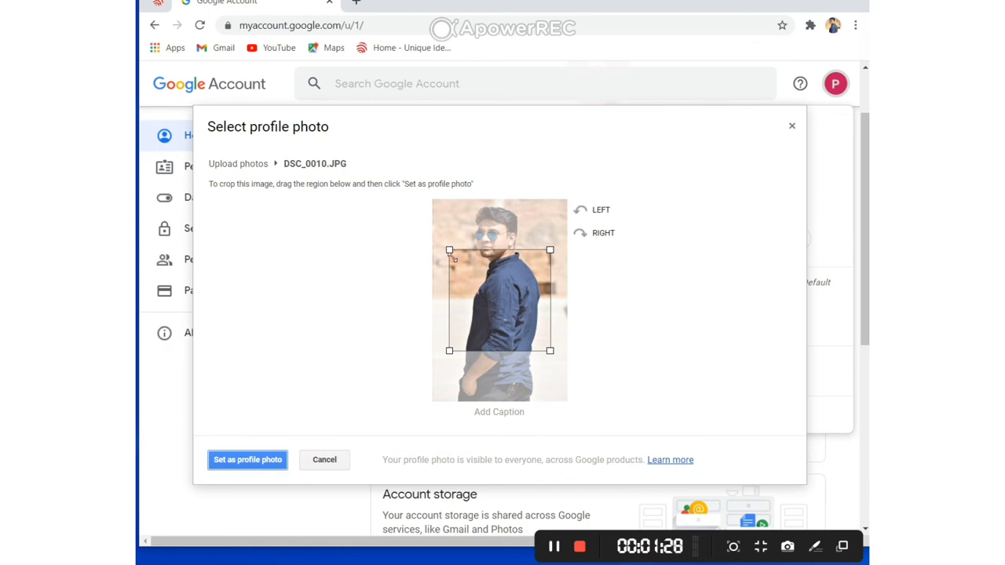
drag(451, 254, 445, 201)
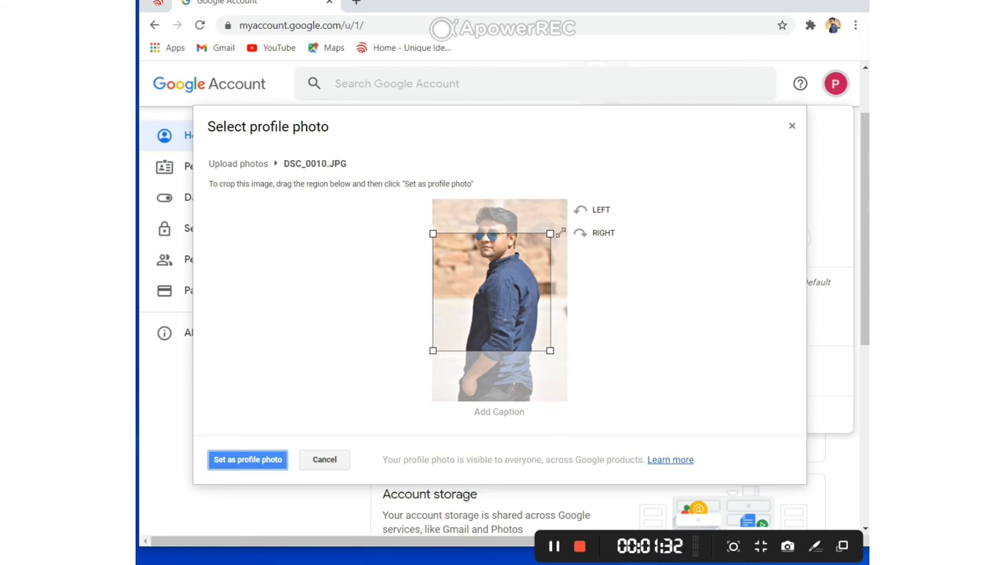
drag(554, 237, 587, 212)
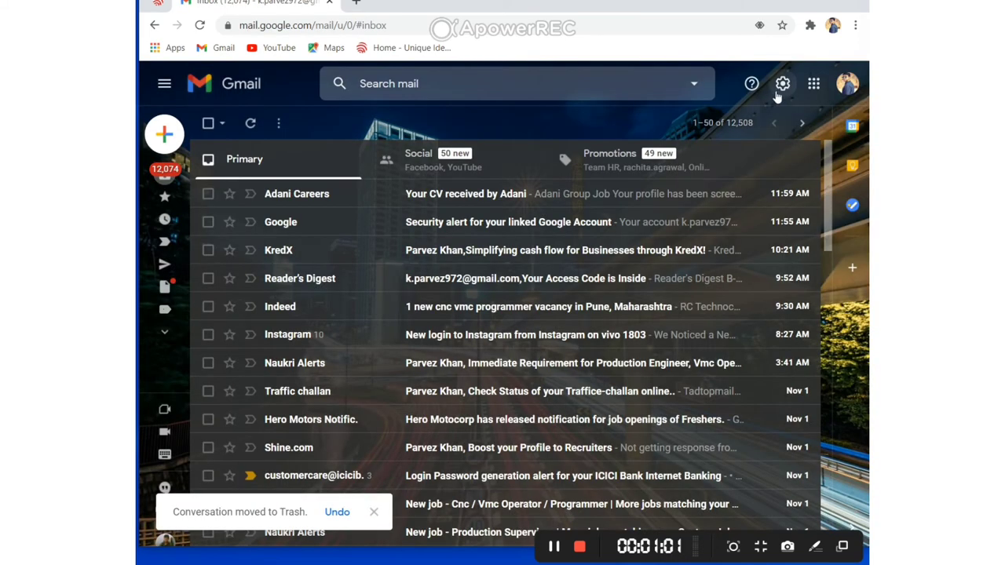
click(854, 87)
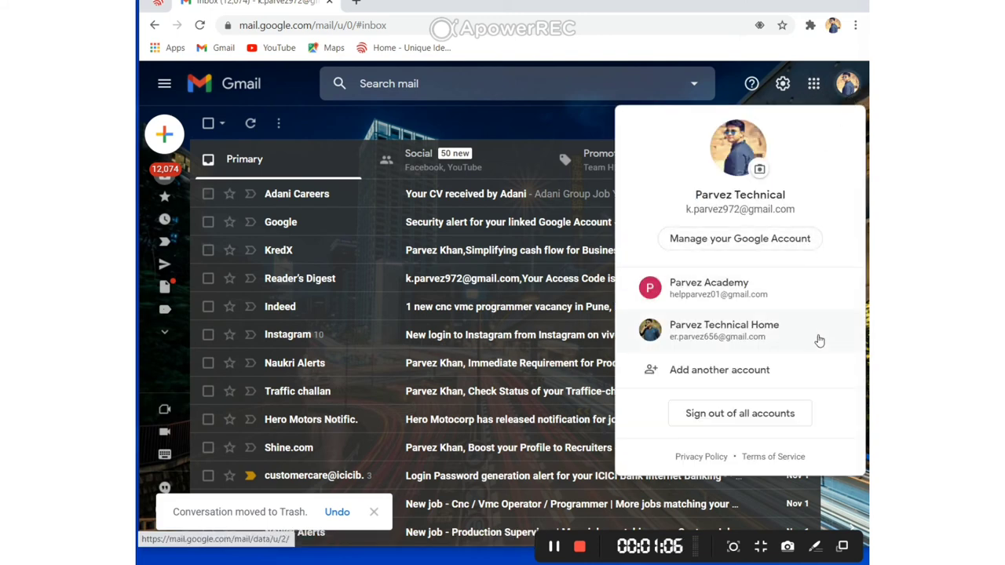
click(769, 306)
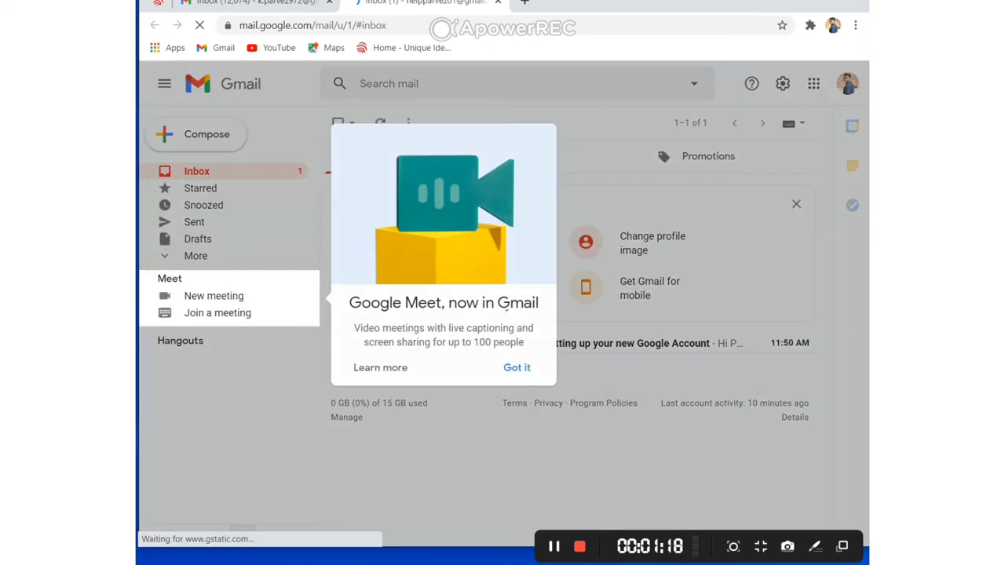
Dismiss the Meet popup with 'Got it', show the empty Sent folder, and close a blank New Message window.
click(523, 374)
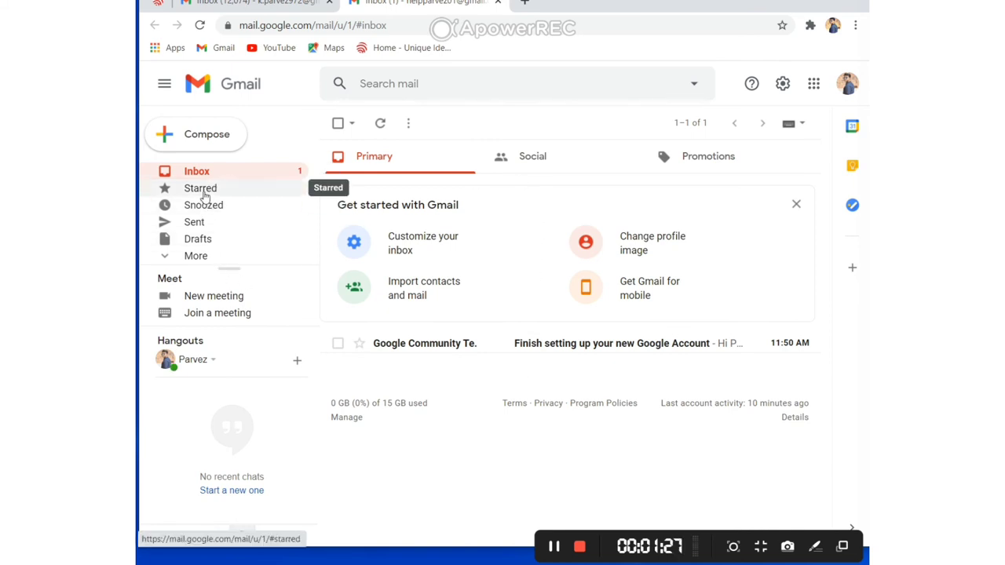
click(198, 225)
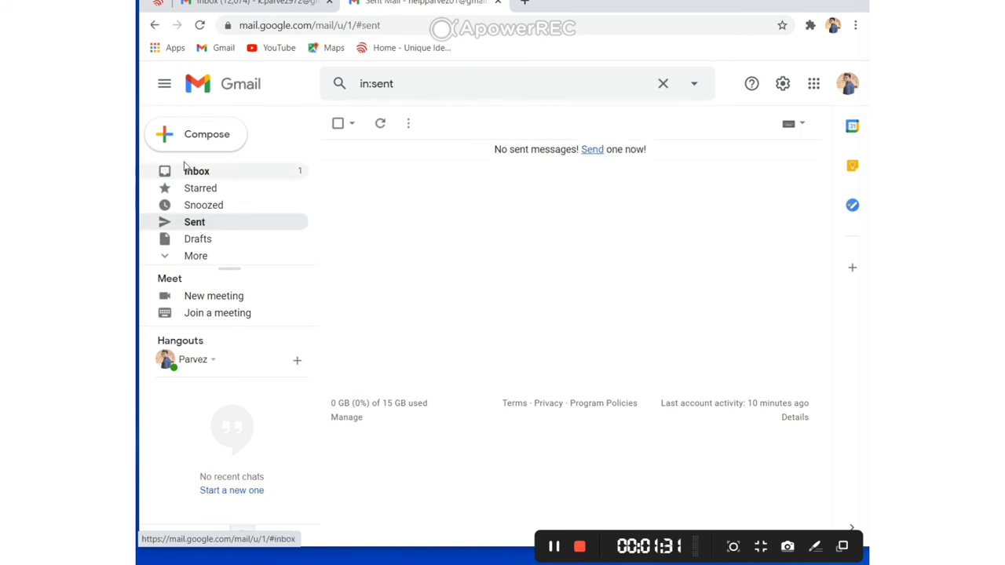
click(160, 138)
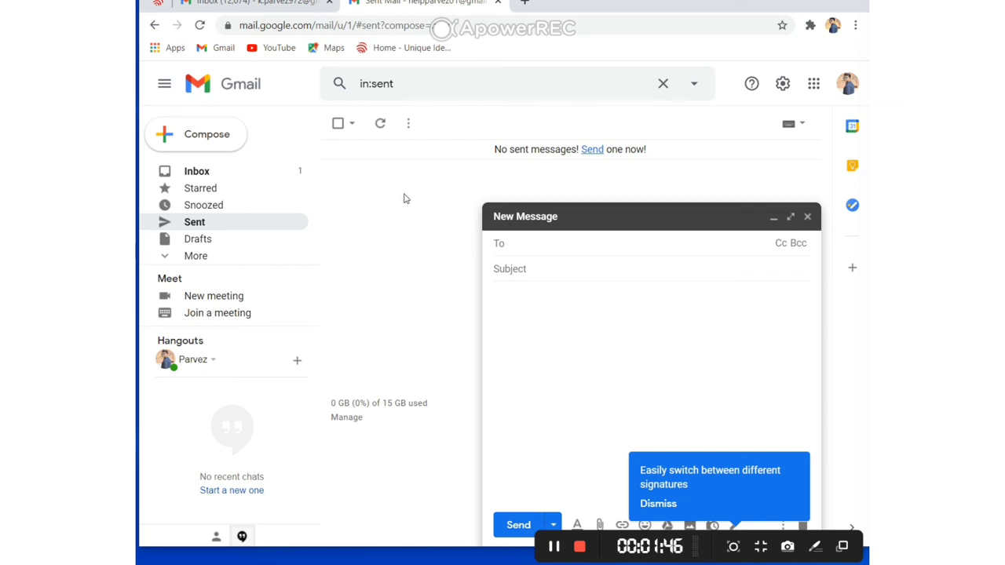
click(807, 217)
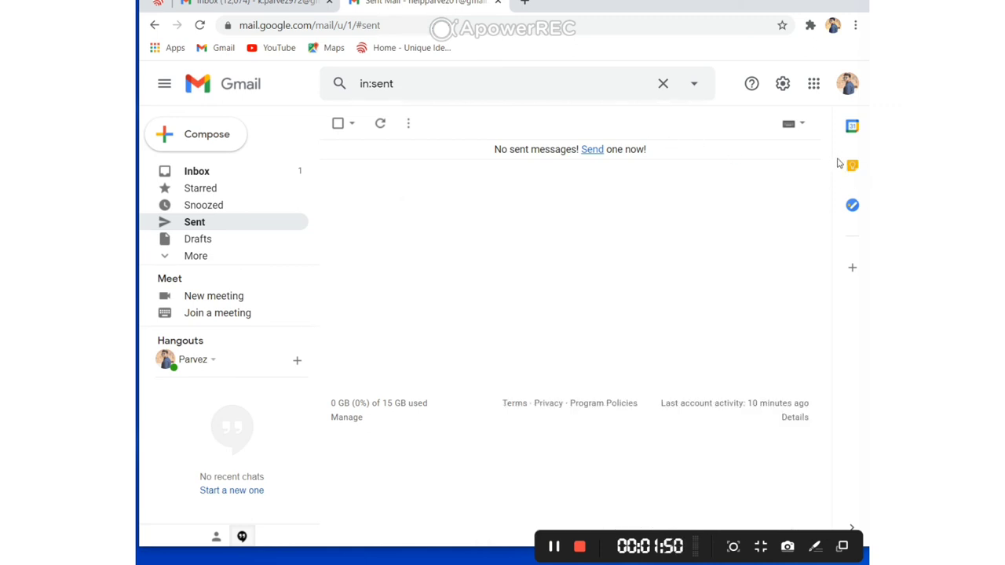